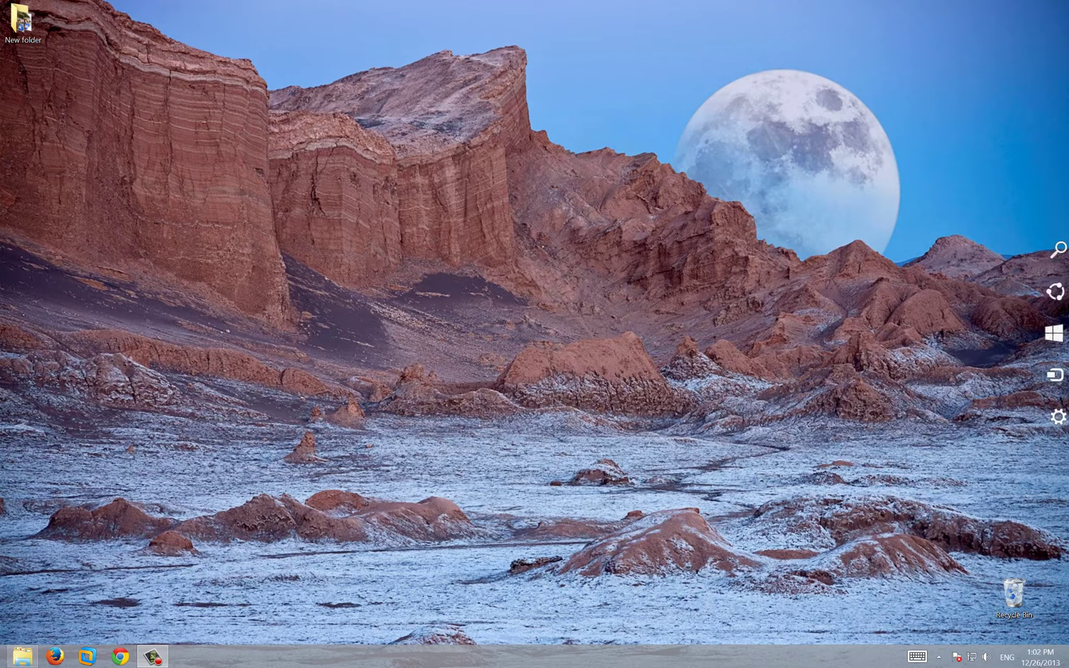
Step: Restart Windows 8 from the Settings charm's Power menu
{"action": "left_click", "coordinate": [1054, 422]}
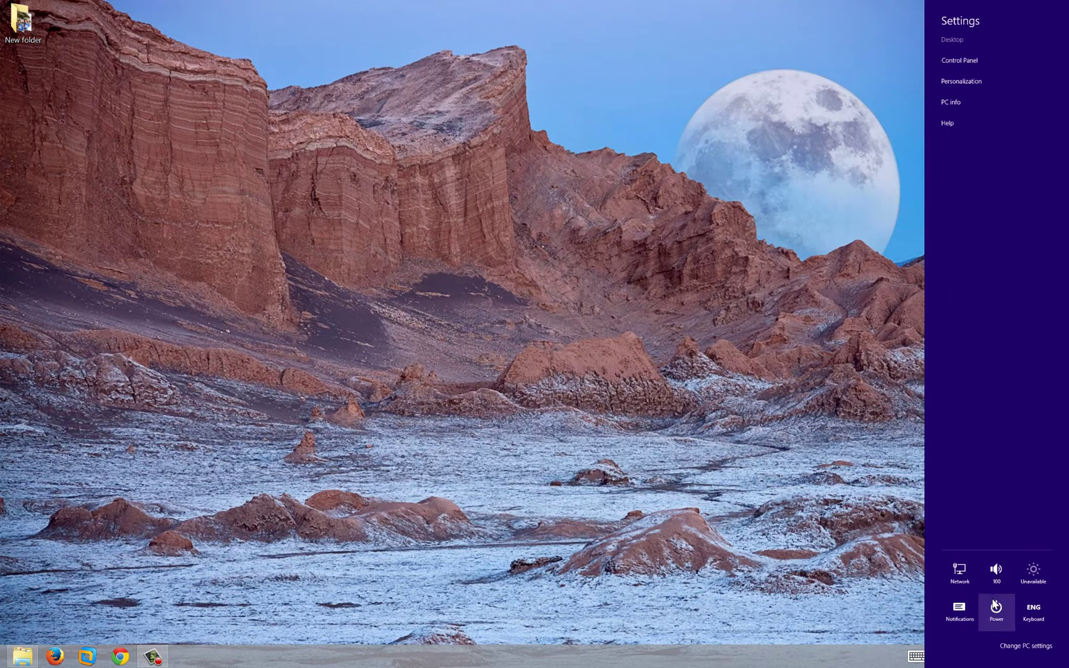
{"action": "left_click", "coordinate": [996, 607]}
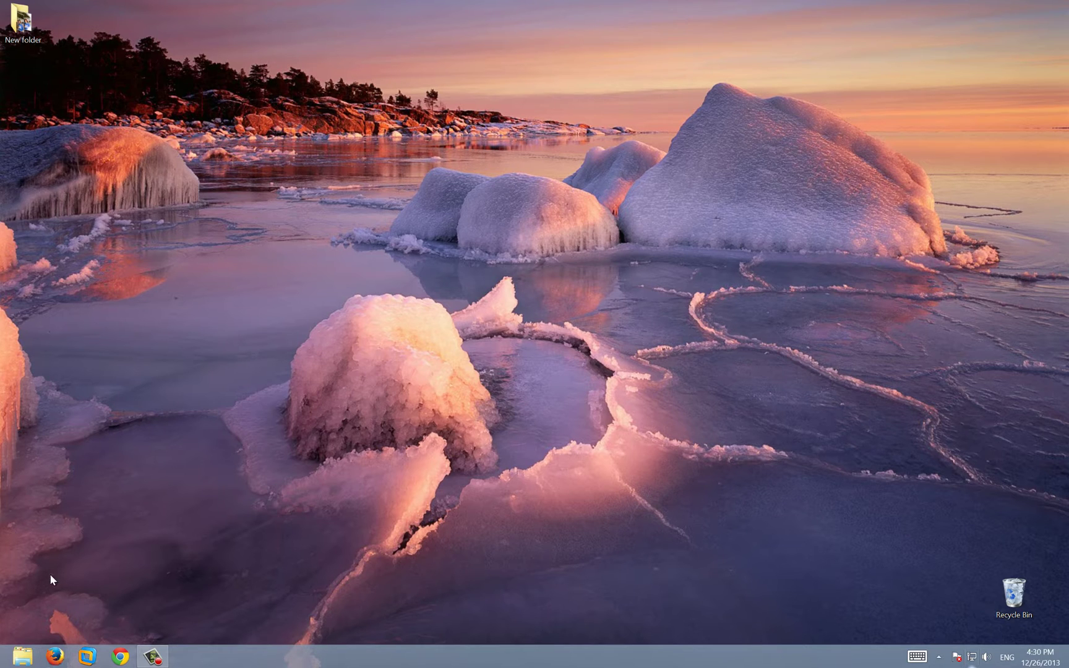
Step: Briefly open and close Firefox from the taskbar, then bring up the Start screen
{"action": "left_click", "coordinate": [56, 654]}
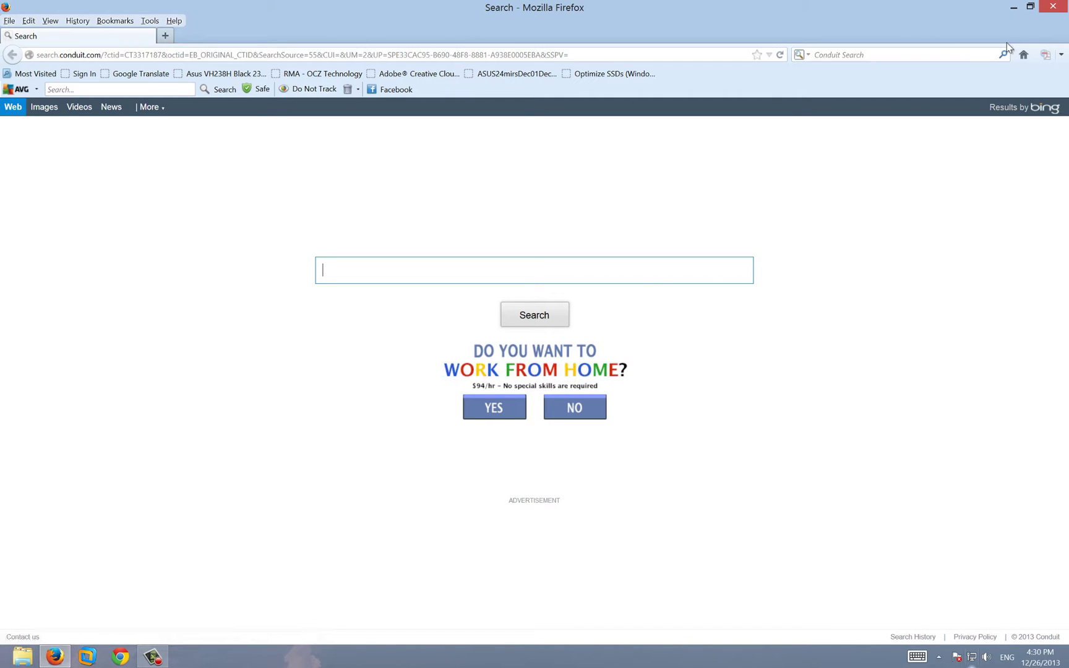
{"action": "left_click", "coordinate": [1046, 7]}
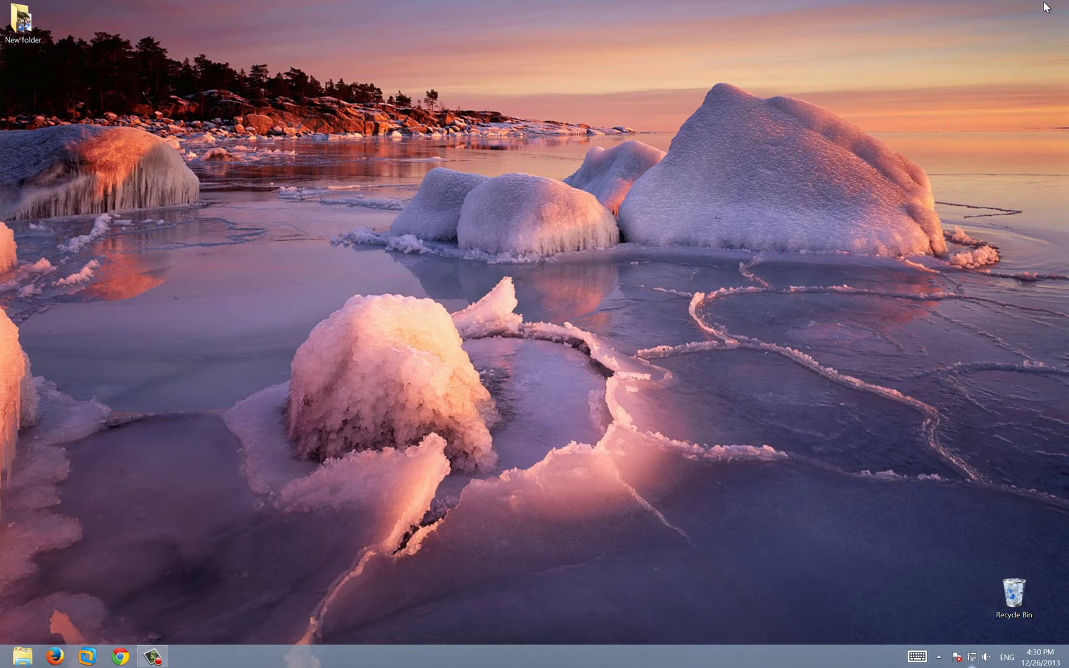
{"action": "key", "text": "super"}
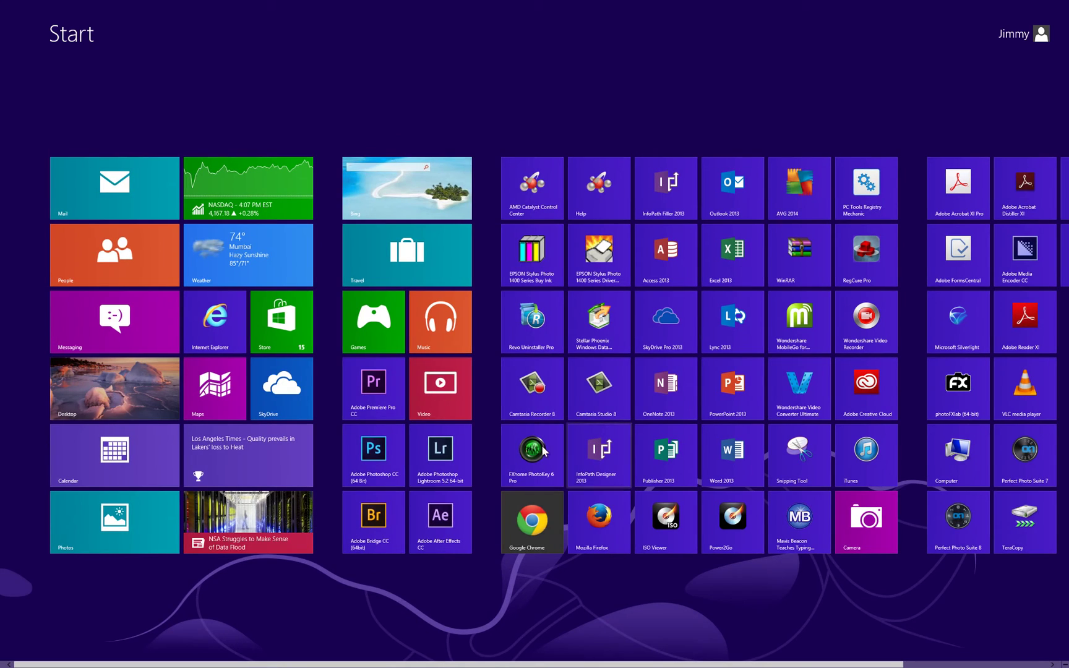
Step: Launch Photoshop CC, choose Continue Trial, then quit Photoshop
{"action": "left_click", "coordinate": [386, 449]}
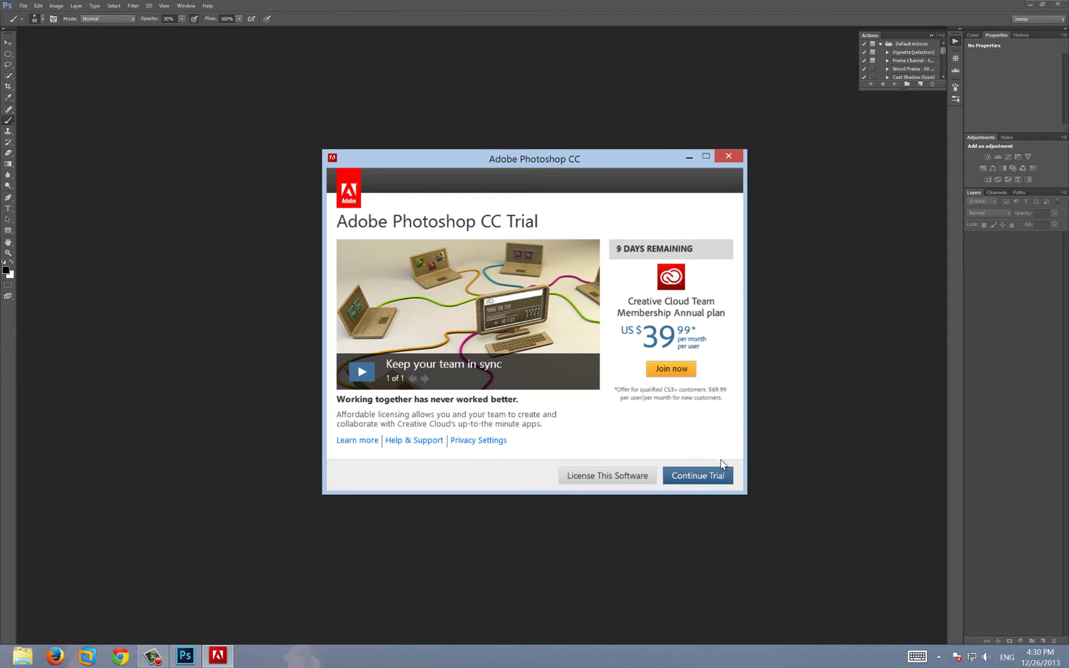
{"action": "left_click", "coordinate": [698, 475]}
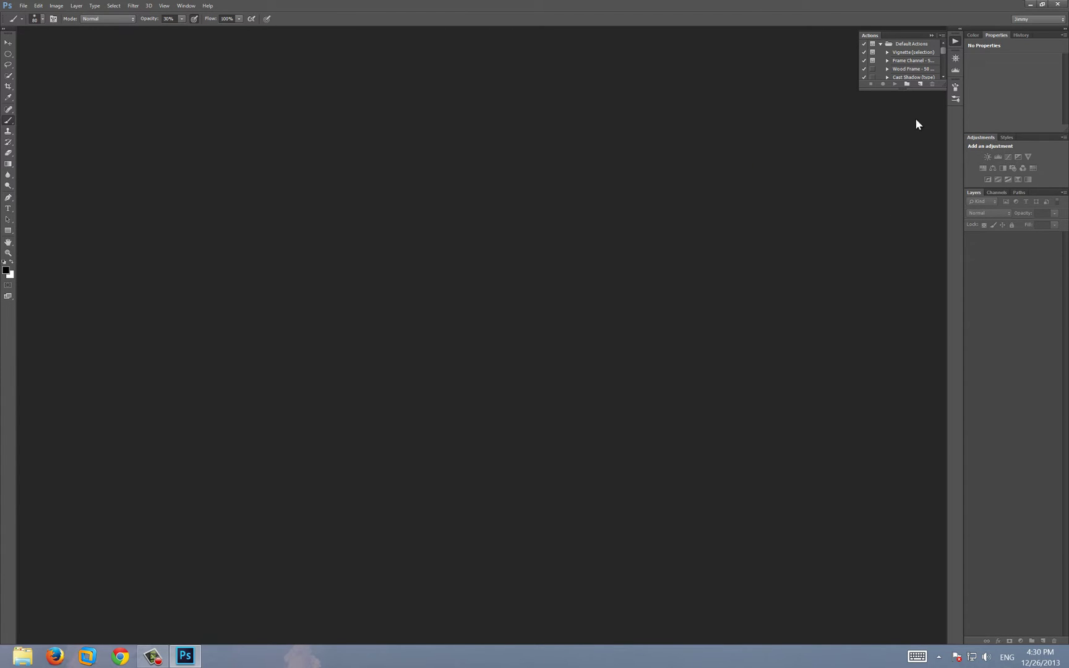
{"action": "left_click", "coordinate": [1057, 5]}
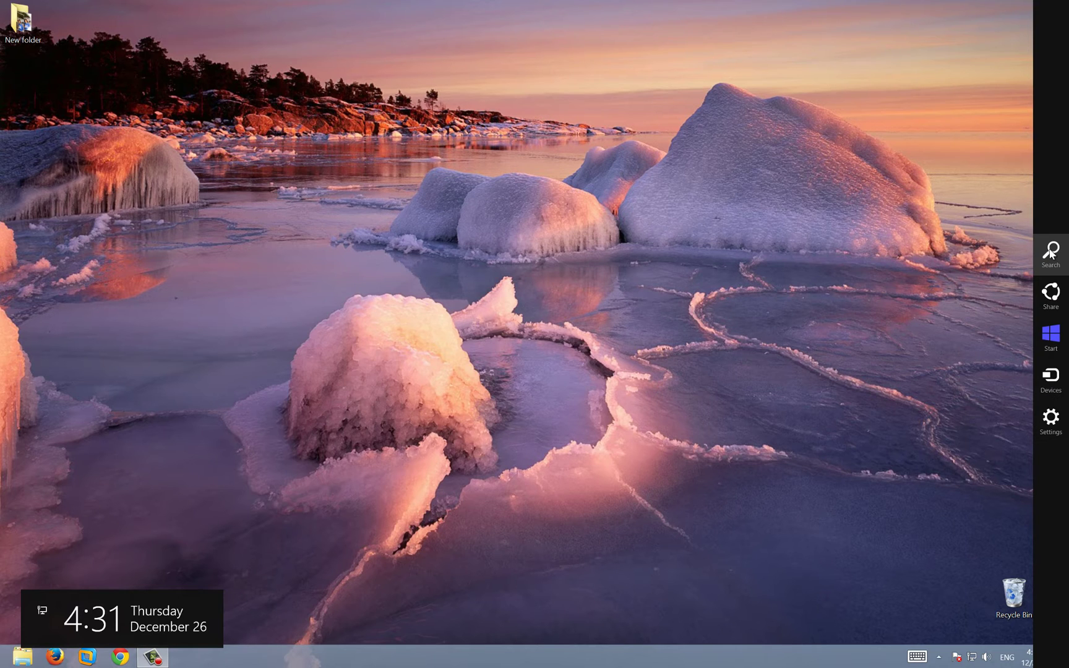
Step: Find Control Panel through the Search charm and switch it to All Control Panel Items
{"action": "left_click", "coordinate": [1050, 251]}
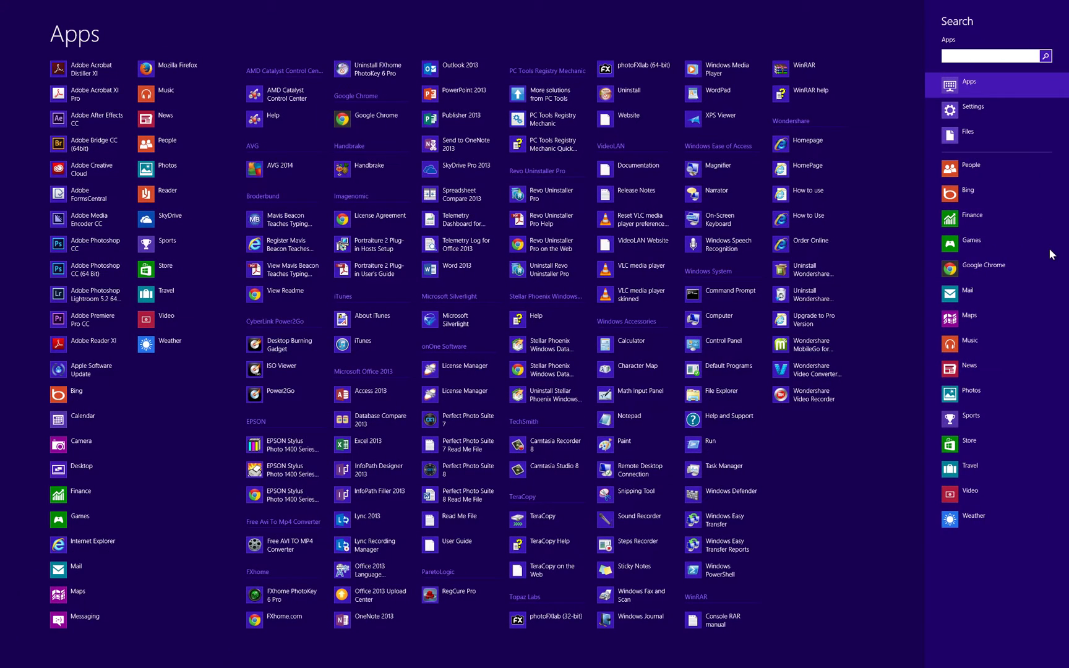
{"action": "type", "text": "co"}
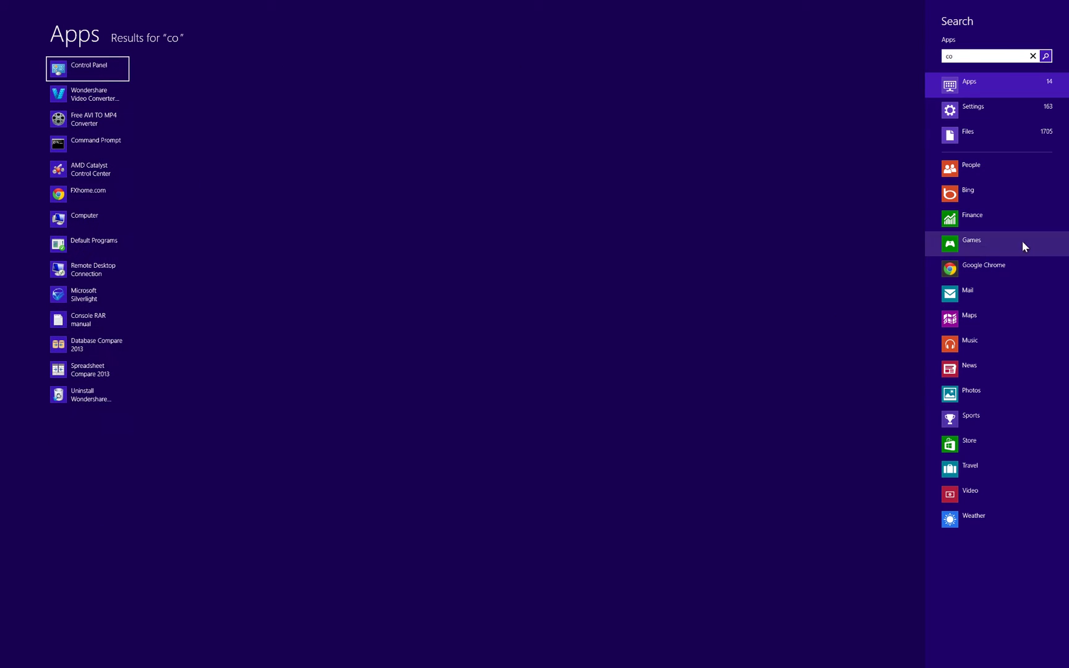
{"action": "left_click", "coordinate": [83, 70]}
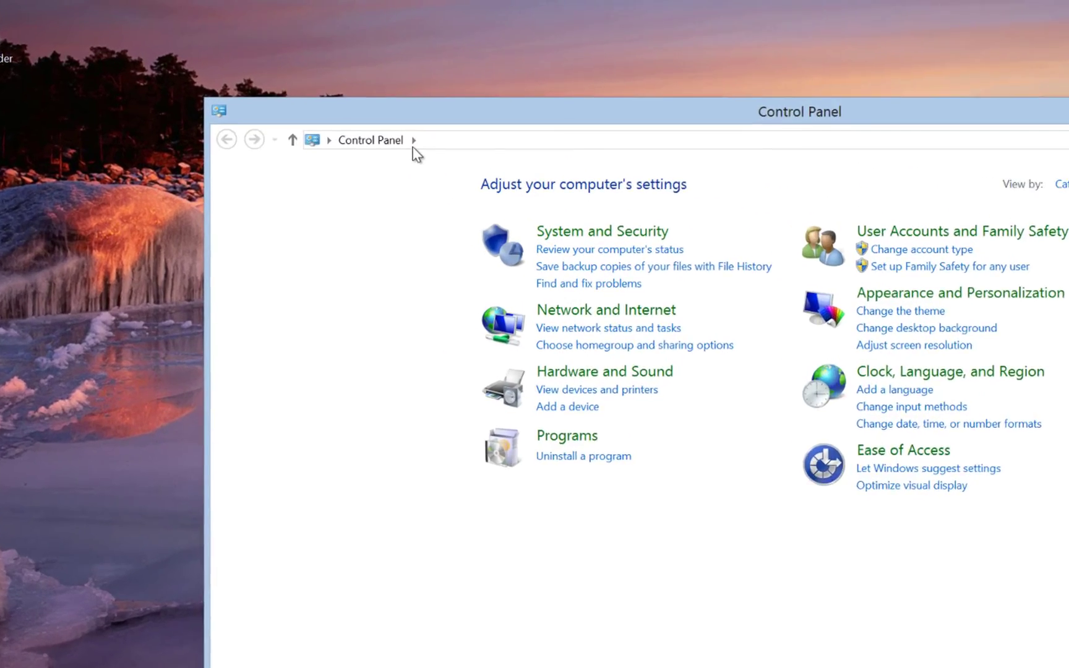
{"action": "left_click", "coordinate": [412, 140]}
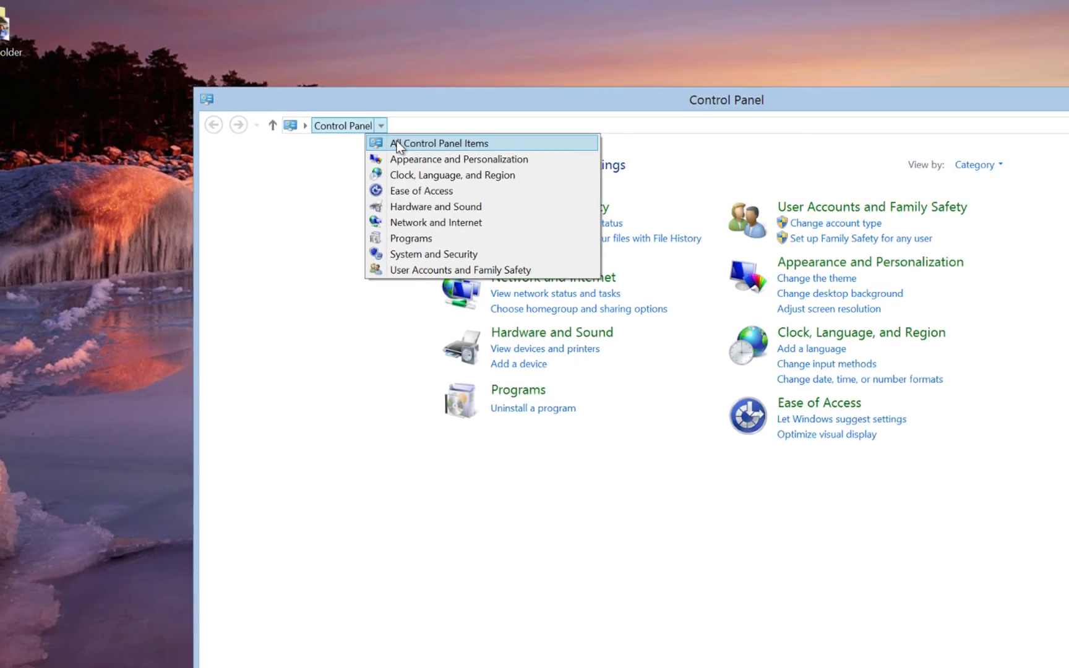
{"action": "left_click", "coordinate": [398, 146]}
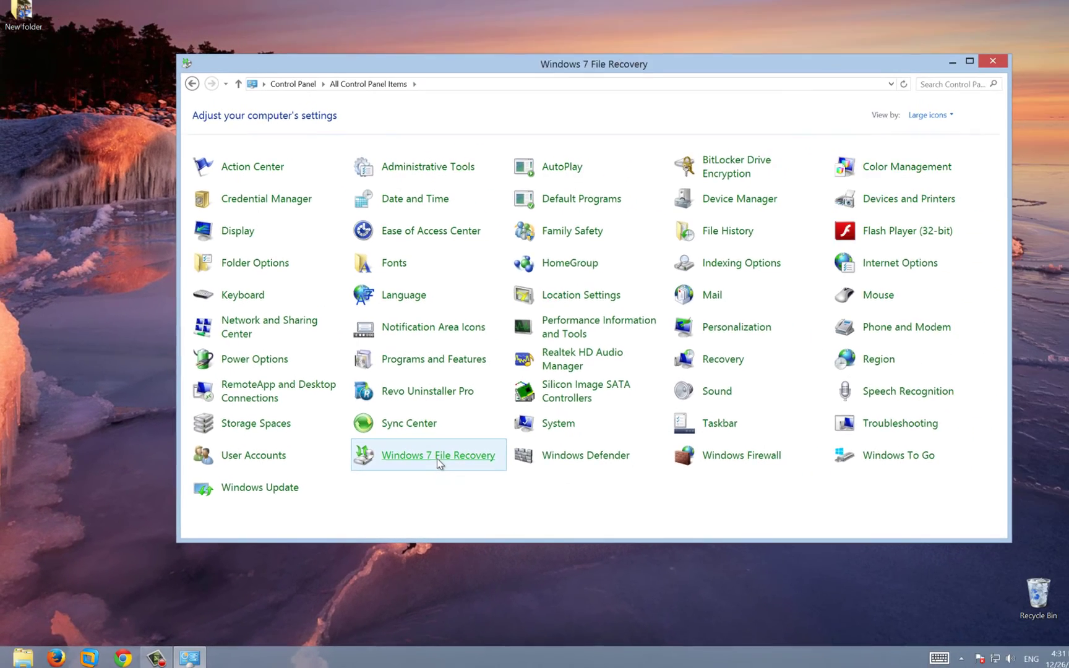
Step: In Windows 7 File Recovery, image System Reserved and C: to the R: disk, reaching confirmation
{"action": "left_click", "coordinate": [435, 462]}
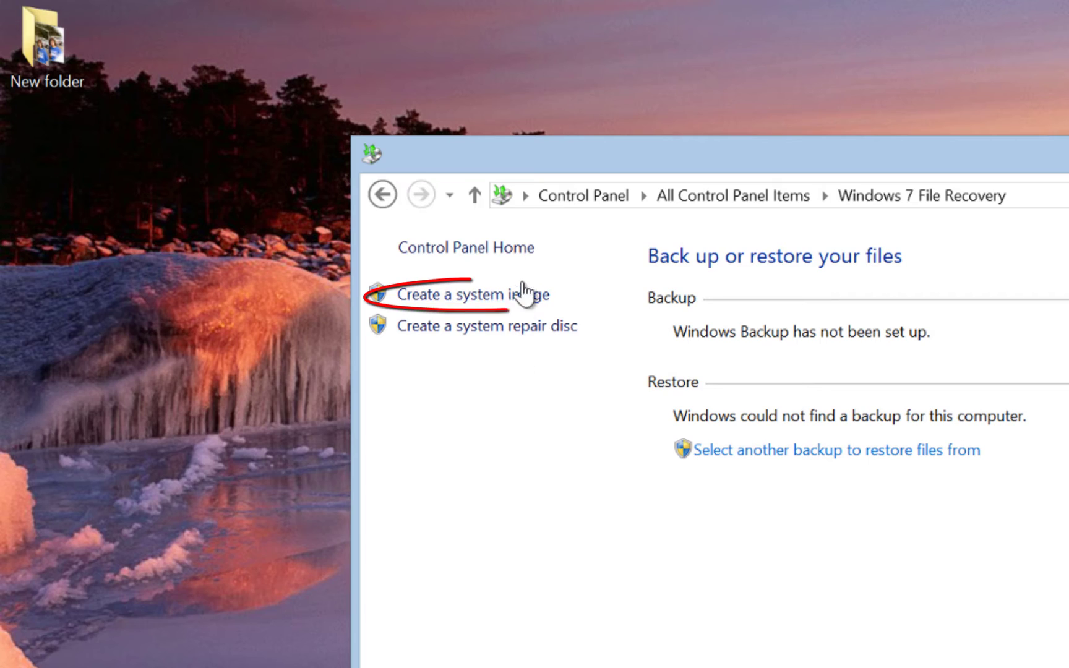
{"action": "left_click", "coordinate": [526, 296]}
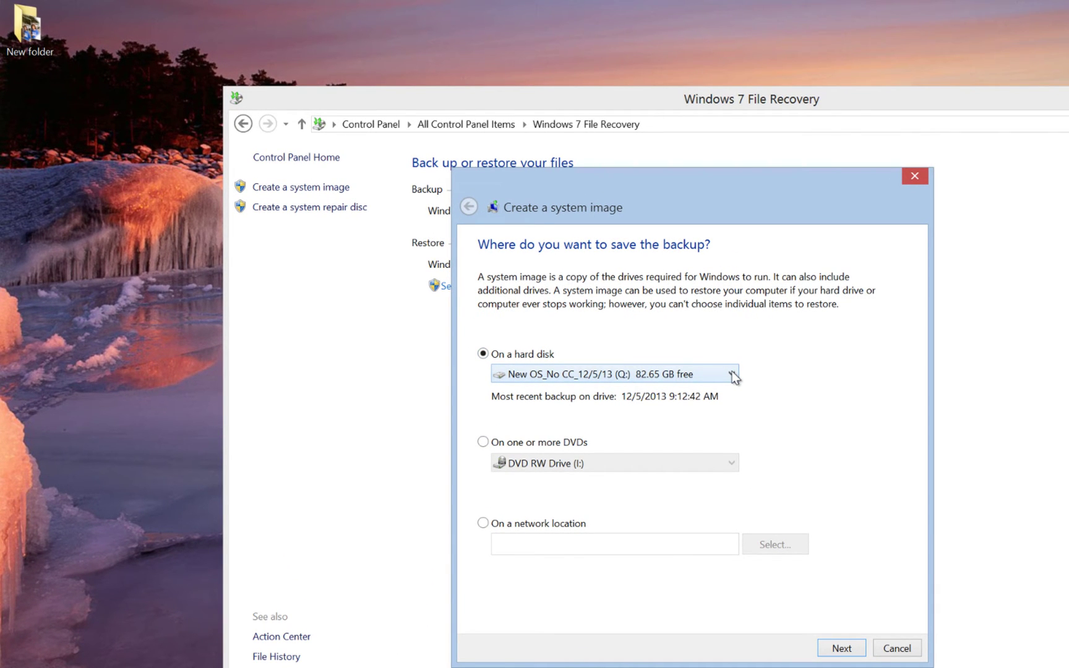
{"action": "left_click", "coordinate": [732, 374]}
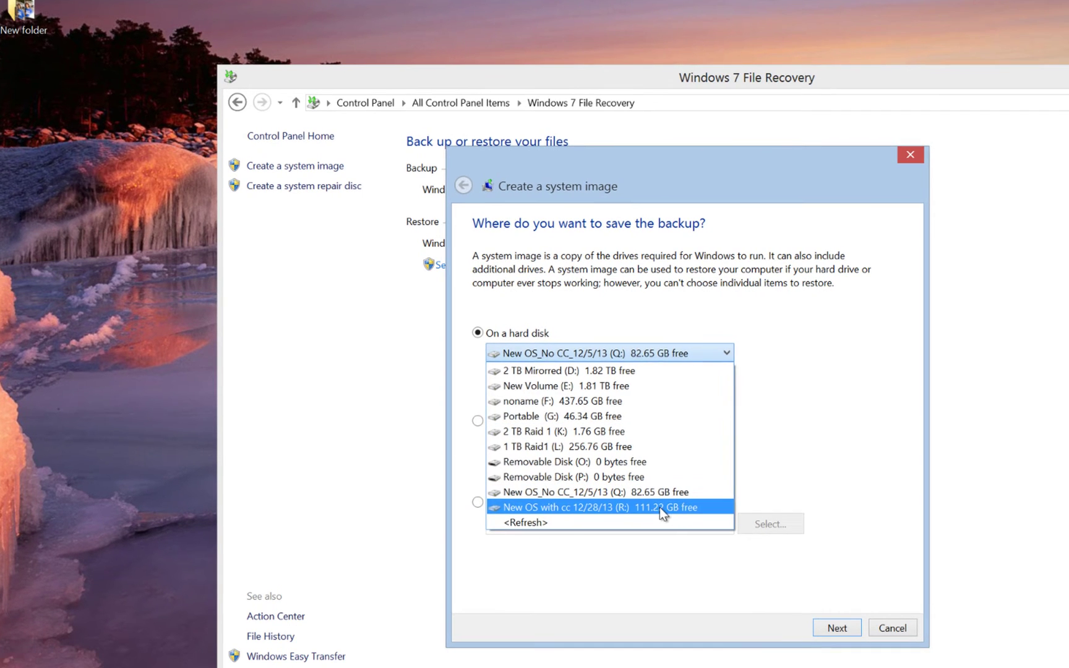
{"action": "left_click", "coordinate": [684, 526]}
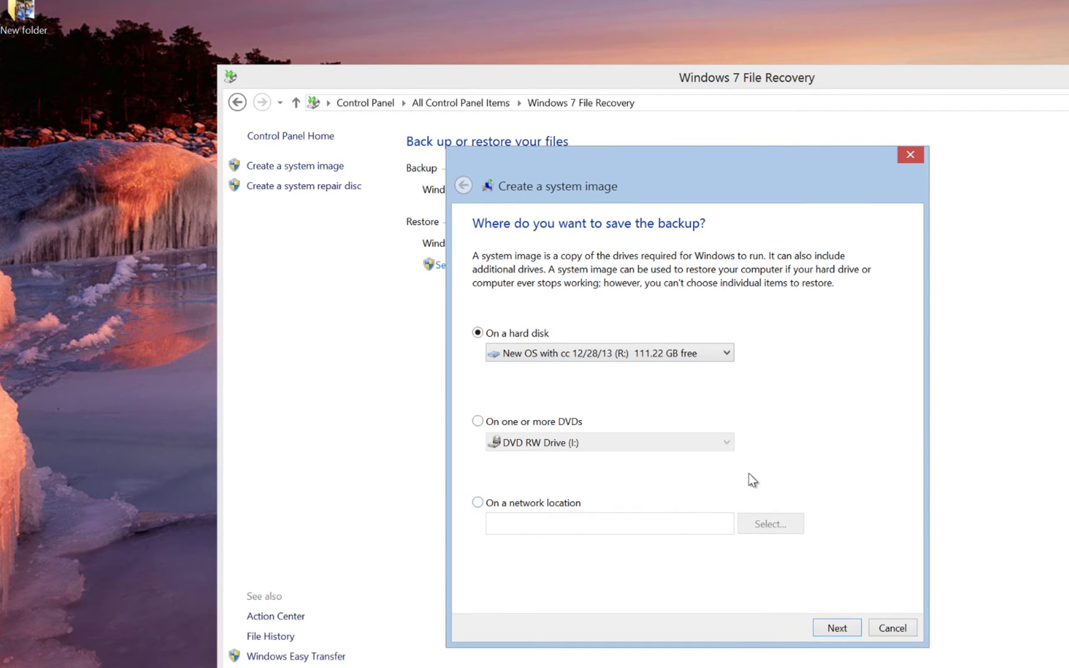
{"action": "left_click", "coordinate": [836, 629]}
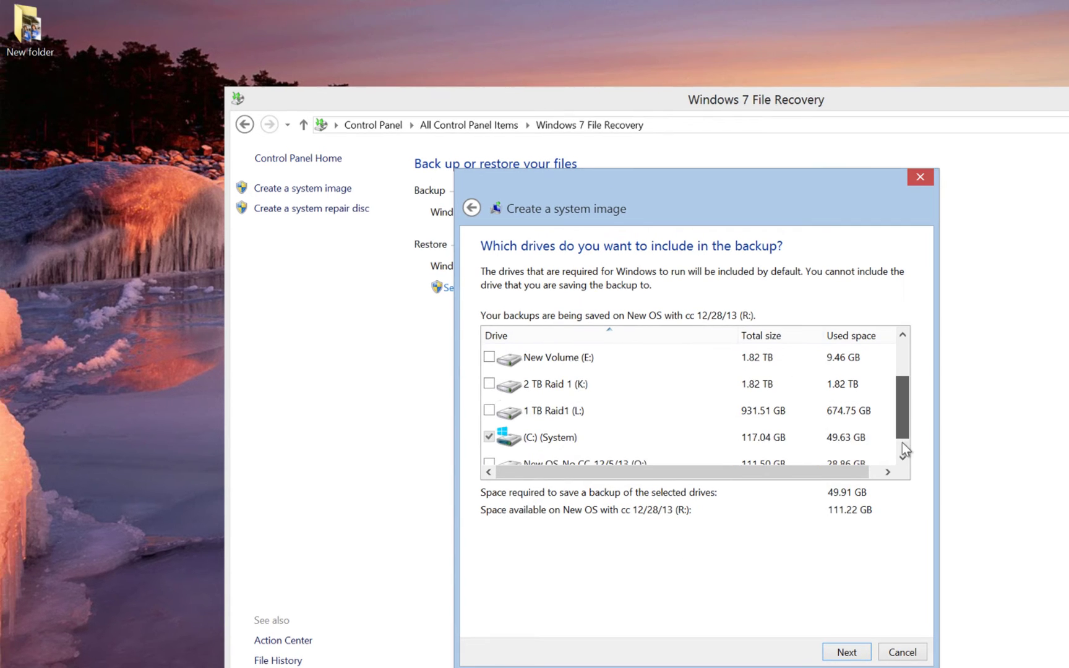
{"action": "left_click_drag", "start_coordinate": [895, 387], "coordinate": [894, 427]}
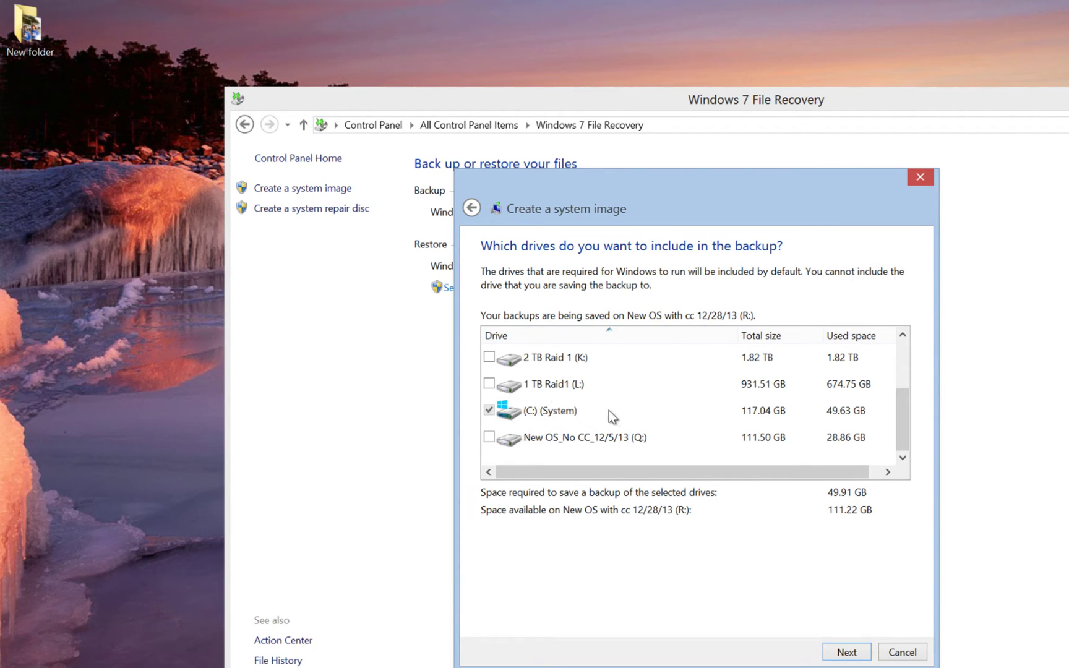
{"action": "left_click", "coordinate": [849, 650]}
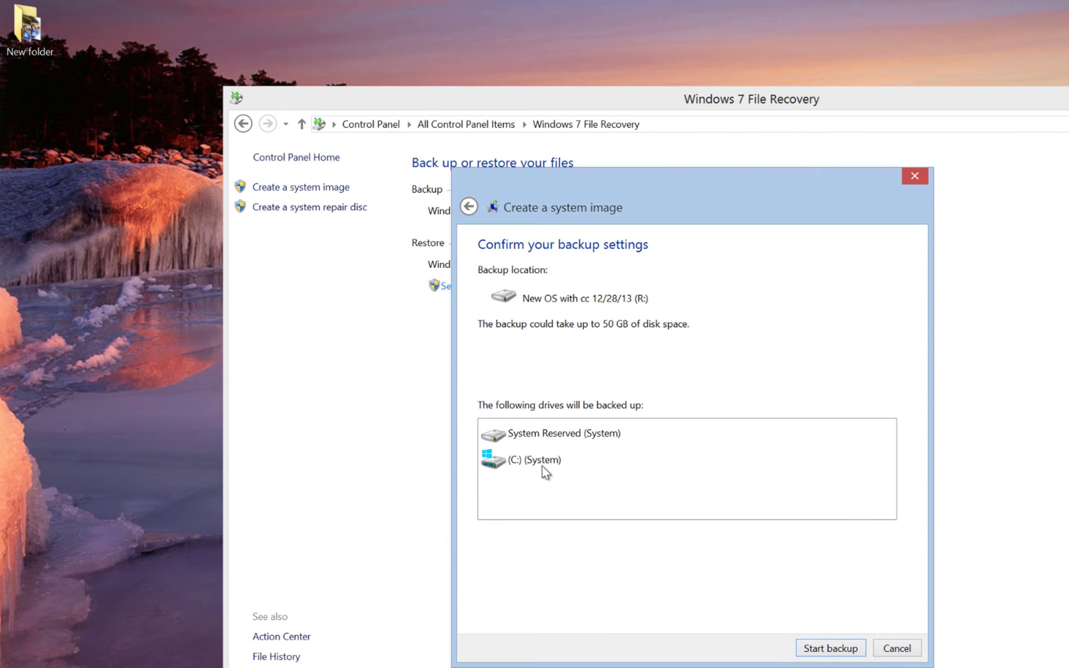
Step: Start the system image backup, let it finish, and decline the system repair disc
{"action": "left_click", "coordinate": [831, 649]}
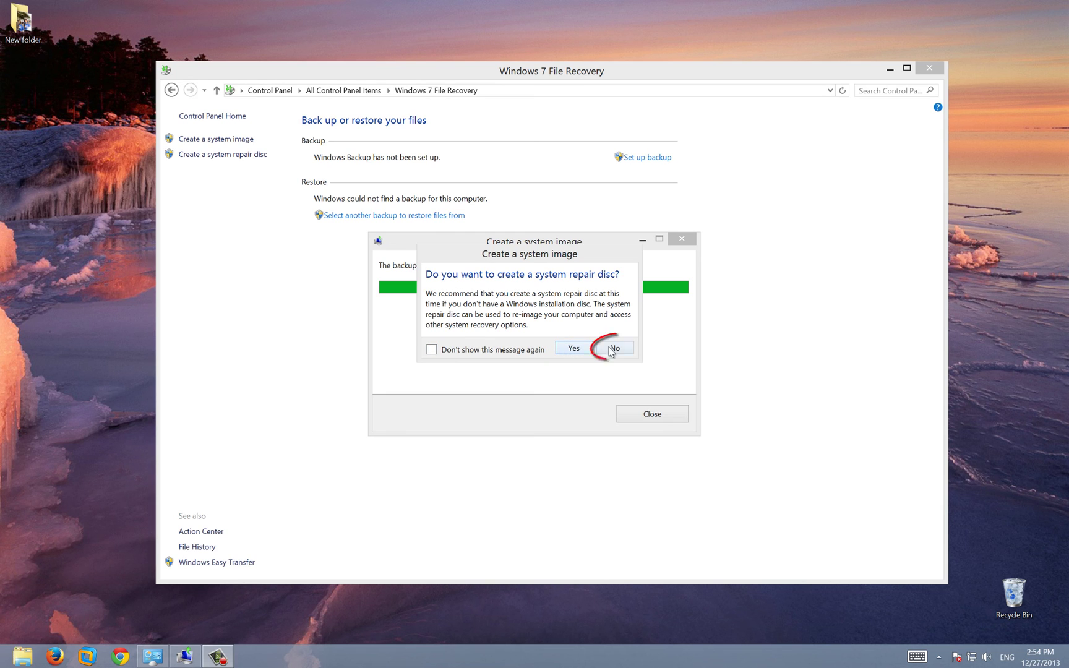
{"action": "left_click", "coordinate": [611, 351]}
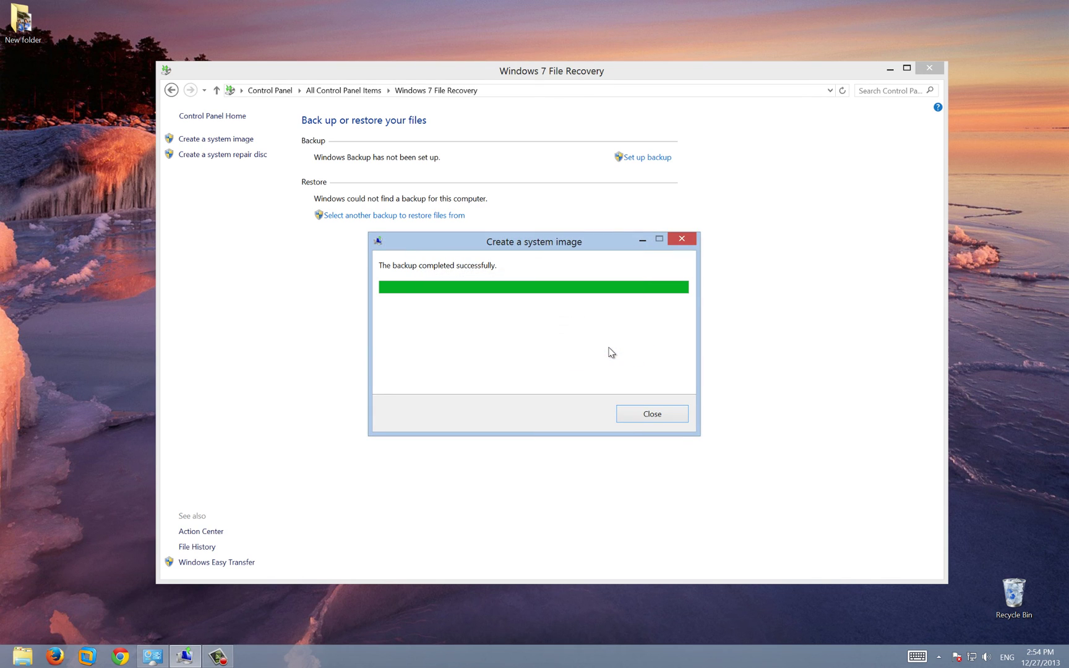